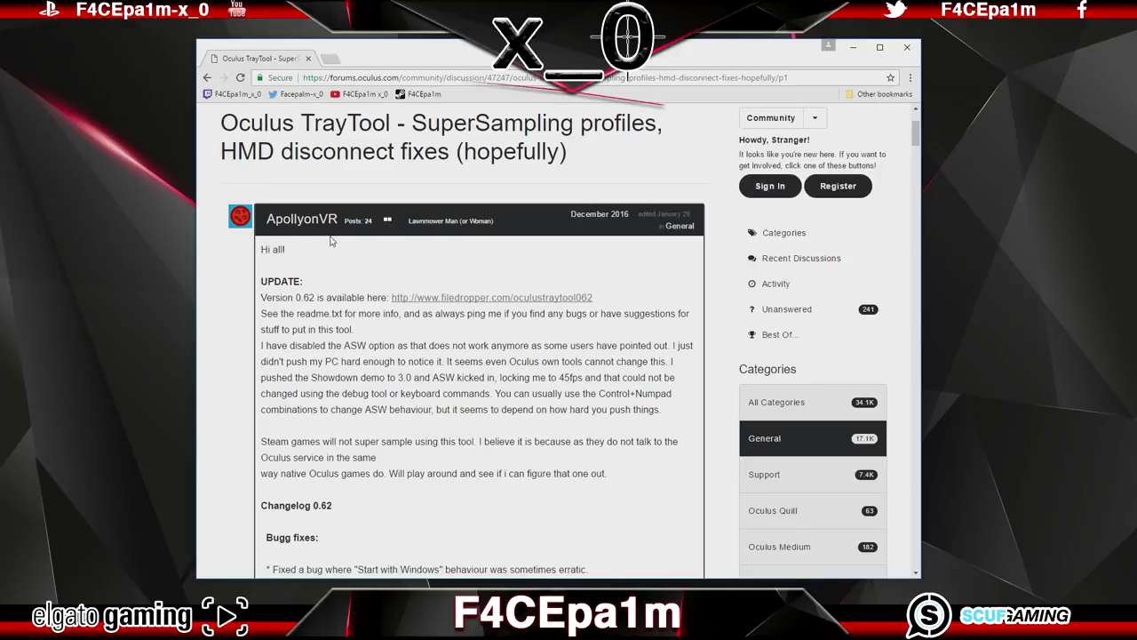
Open the version 0.62 download page from the forum post, then switch to Oculus TrayTool and expand its additional settings
left_click(503, 302)
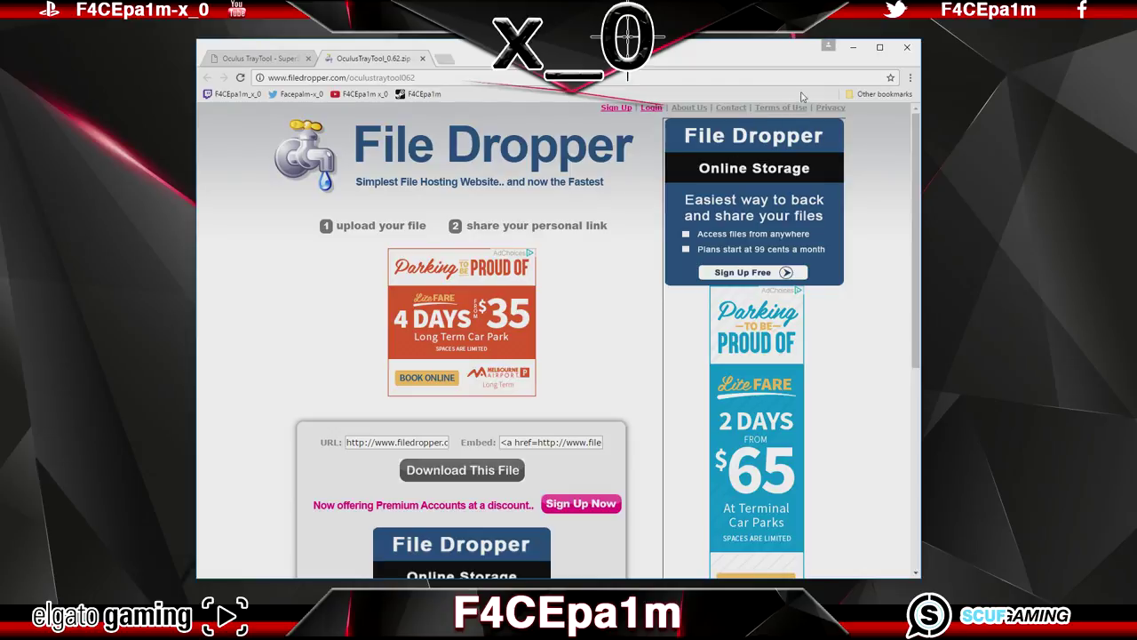
left_click(853, 48)
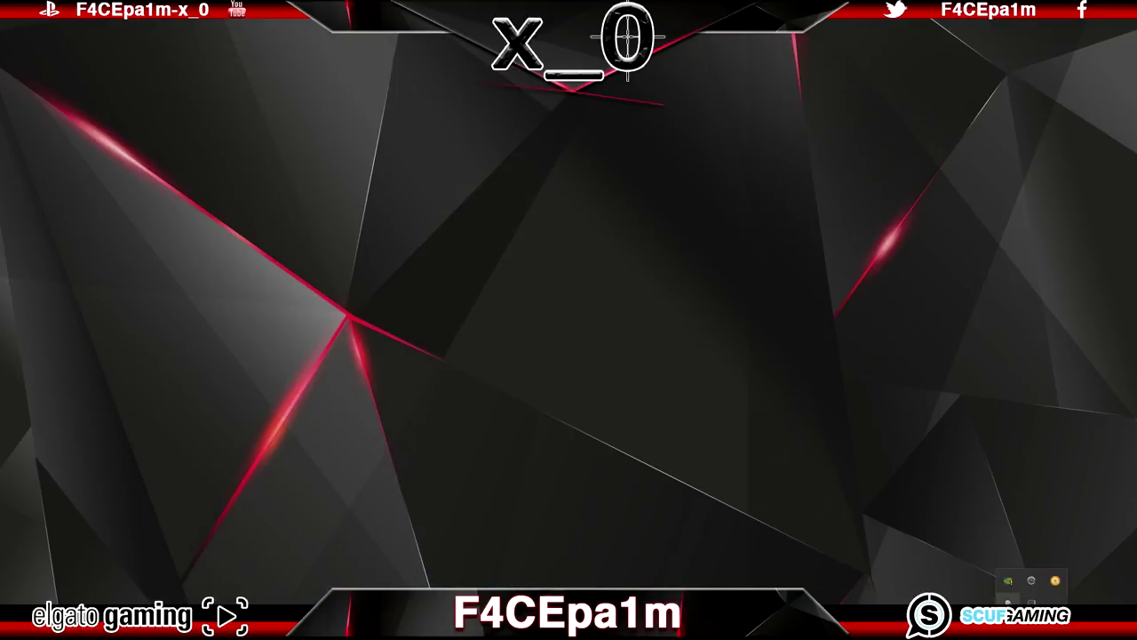
double_click(1055, 580)
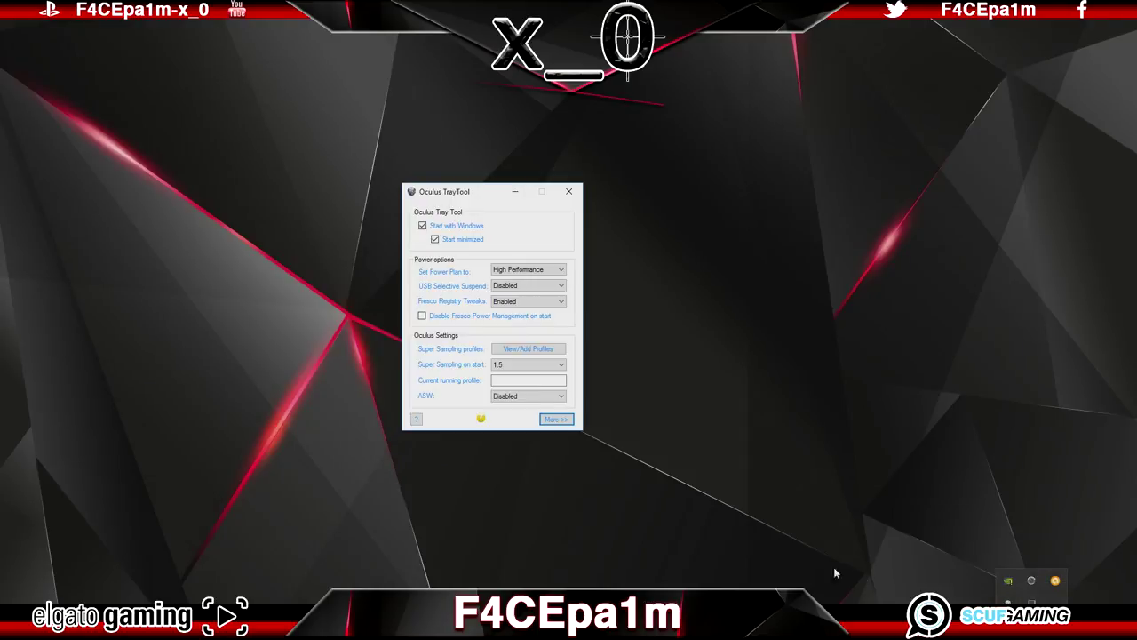
left_click(556, 418)
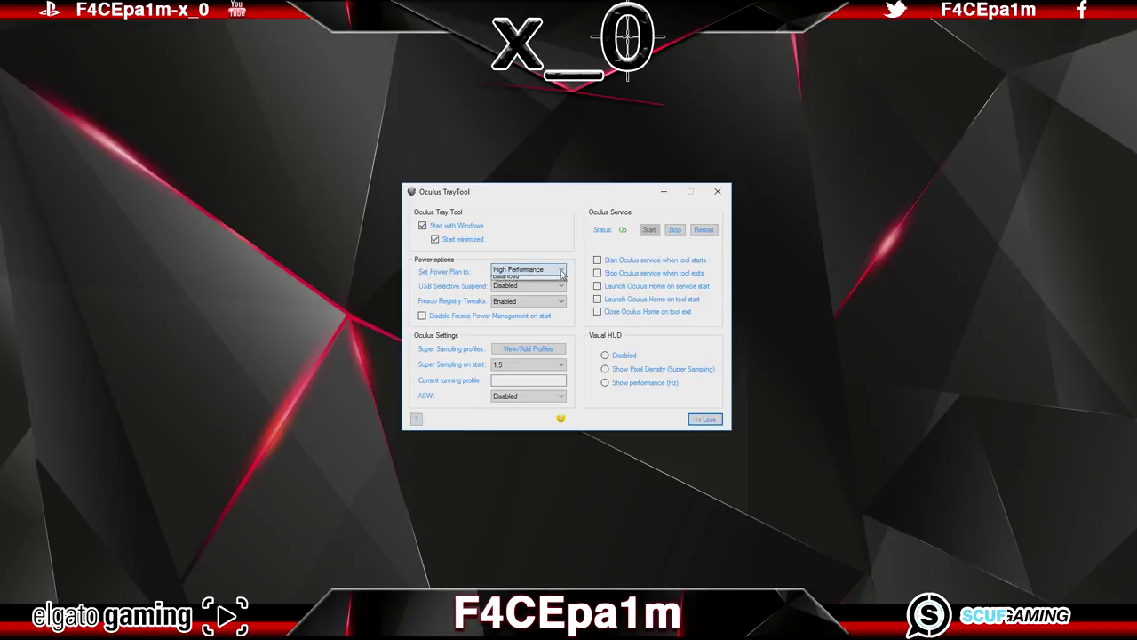
Set the power plan to High Performance and USB Selective Suspend to Disabled
left_click(561, 271)
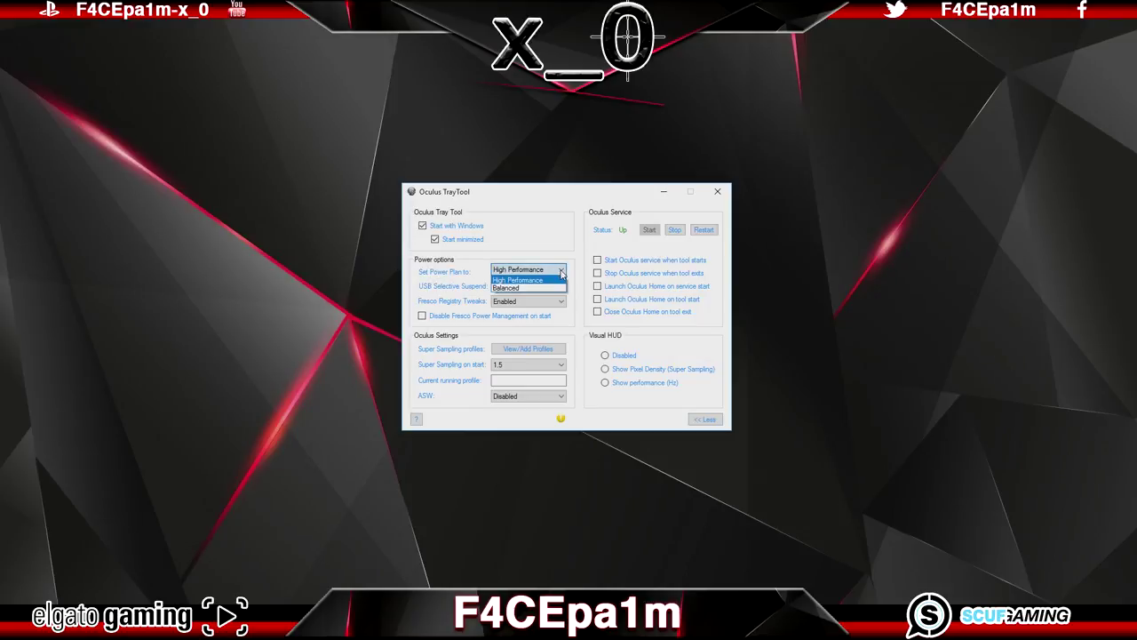
left_click(550, 281)
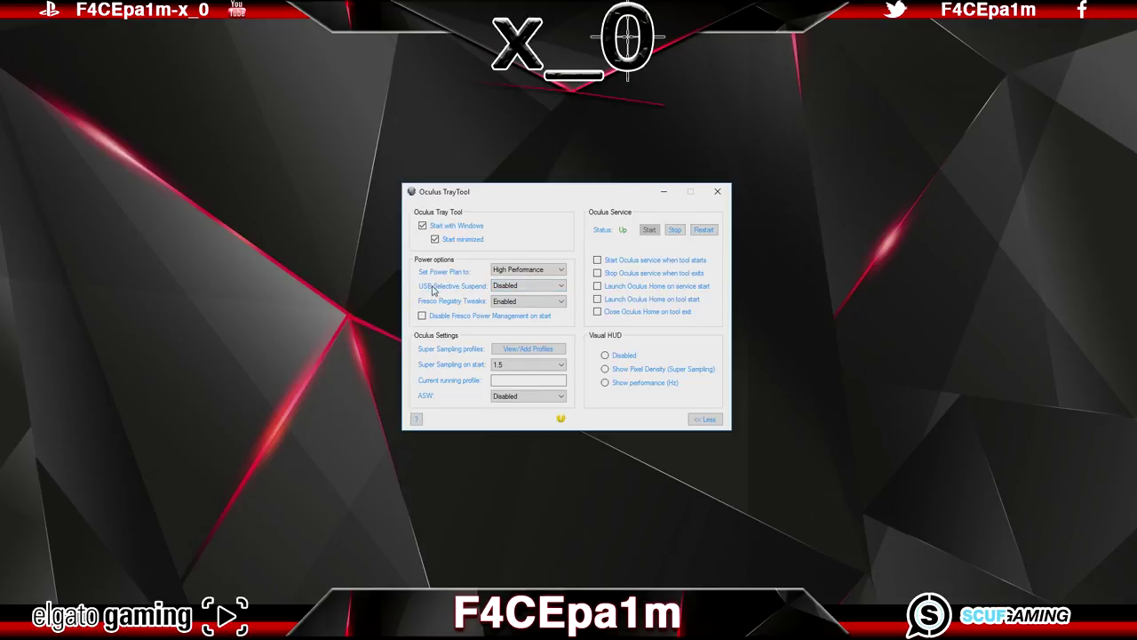
left_click(561, 286)
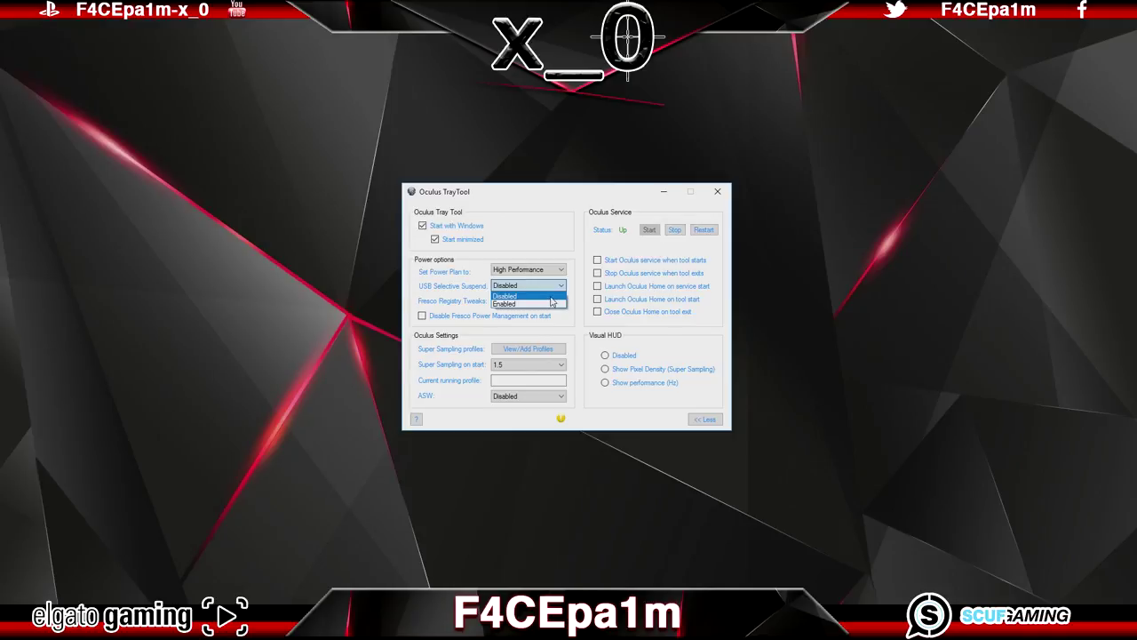
left_click(550, 295)
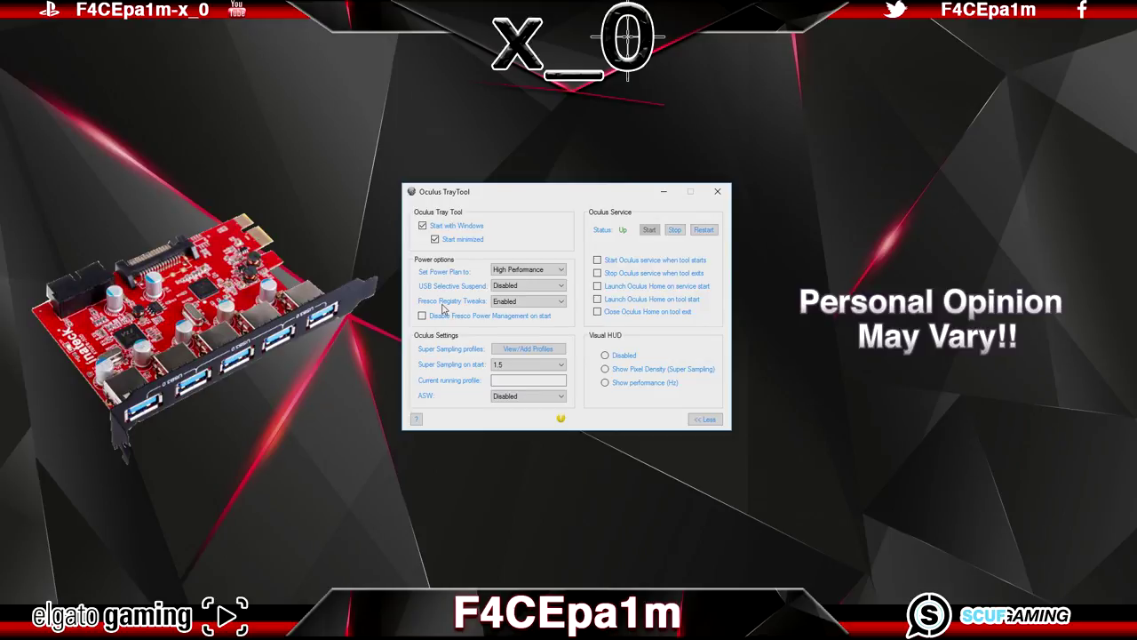
Set Fresco Registry Tweaks to Enabled and turn on disabling Fresco Power Management on start
left_click(559, 303)
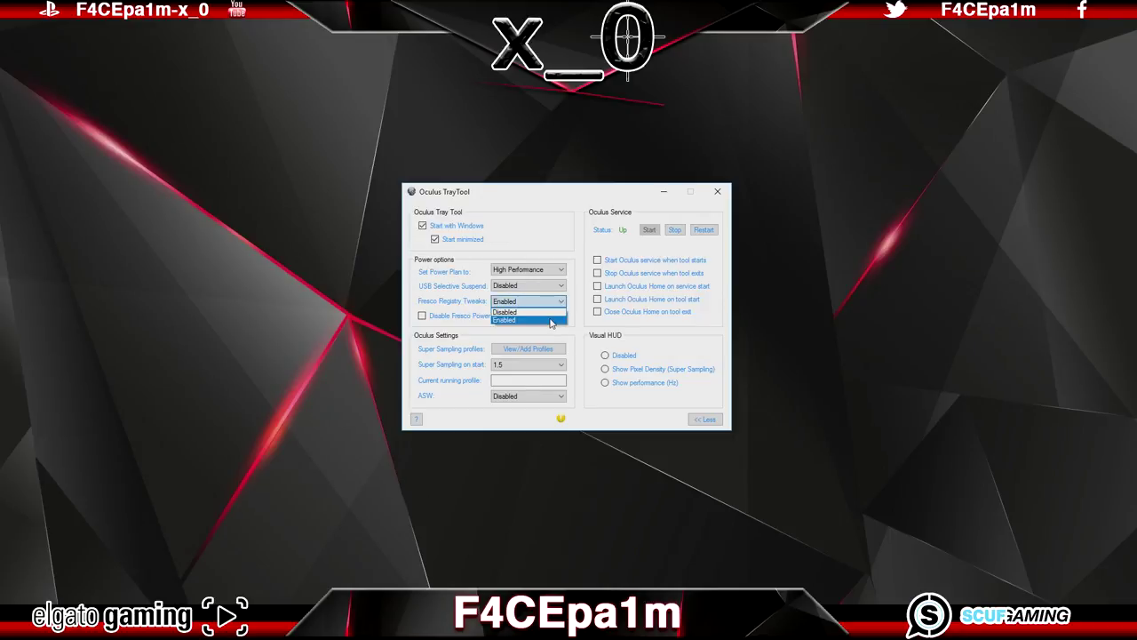
left_click(551, 322)
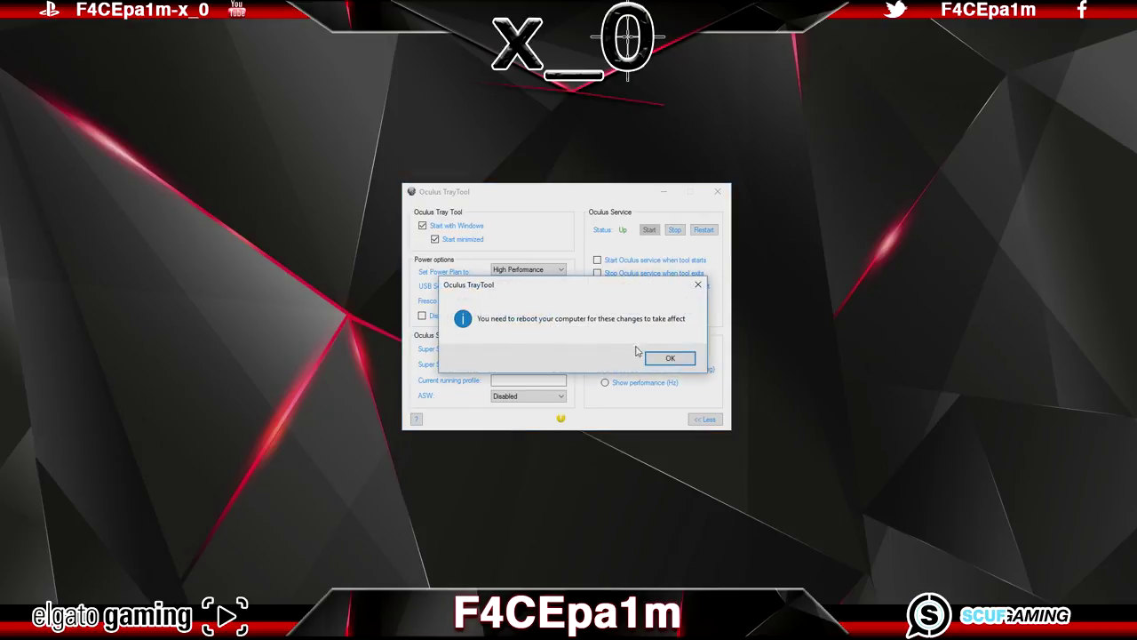
left_click(671, 358)
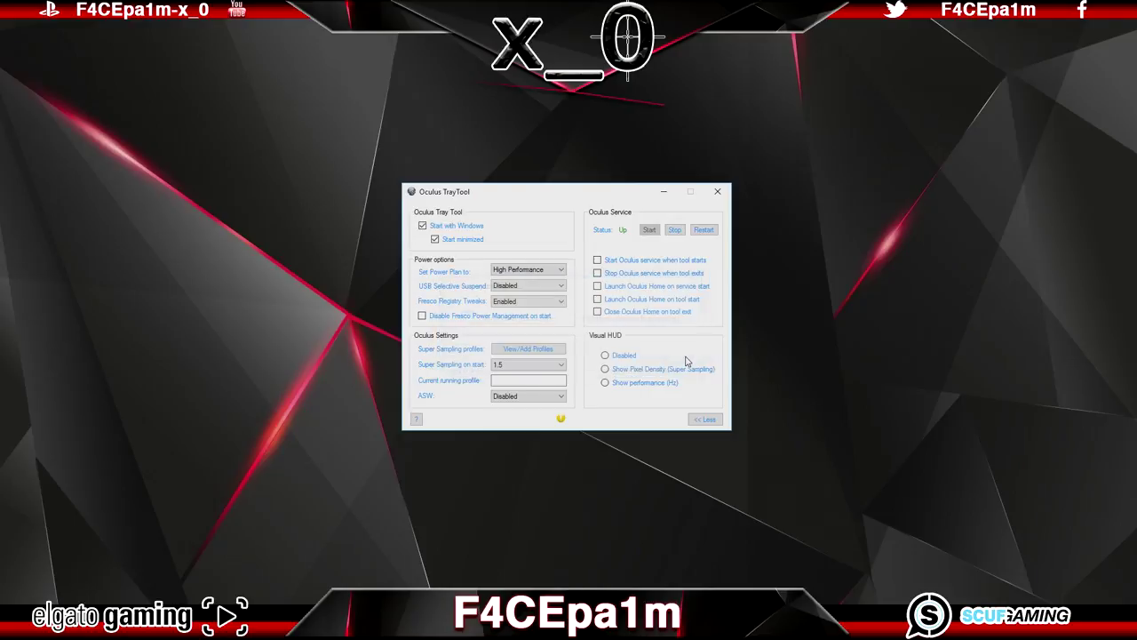
left_click(423, 317)
Set Super Sampling on start to 1.5
left_click(561, 366)
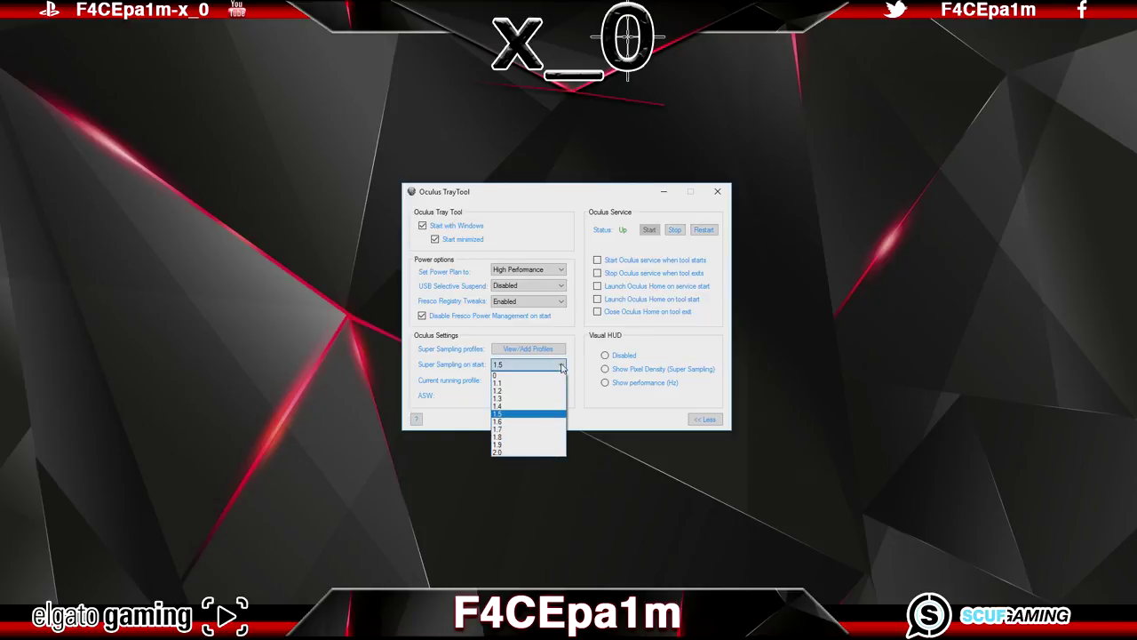
left_click(529, 416)
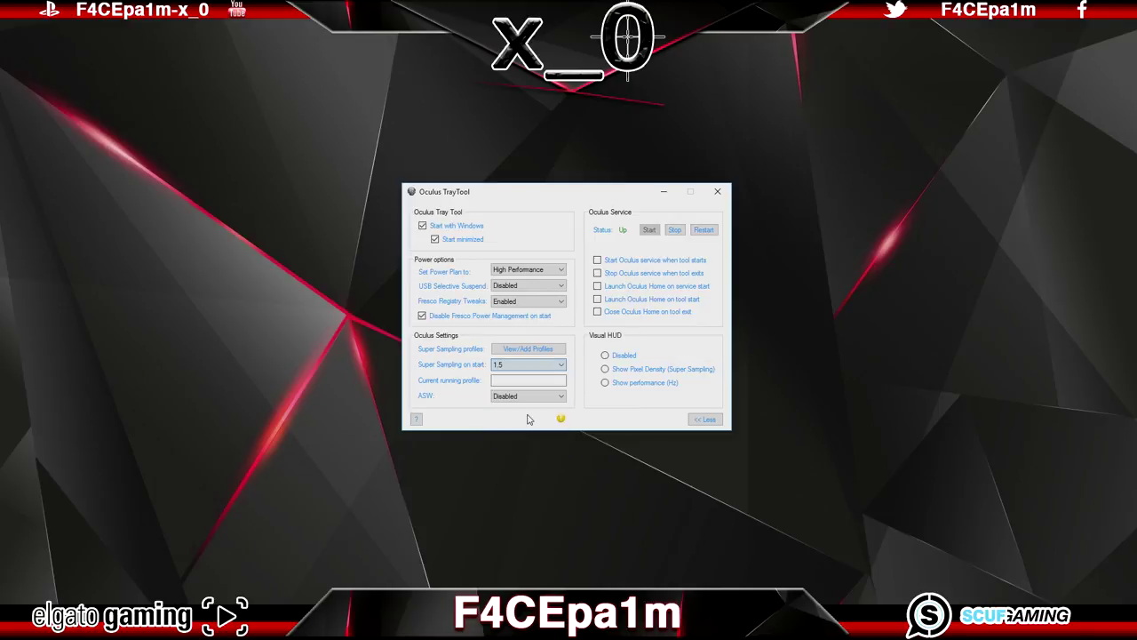
Choose the Bigscreen application from the bigscreen-bigscreen software folder for a new super sampling profile
left_click(534, 350)
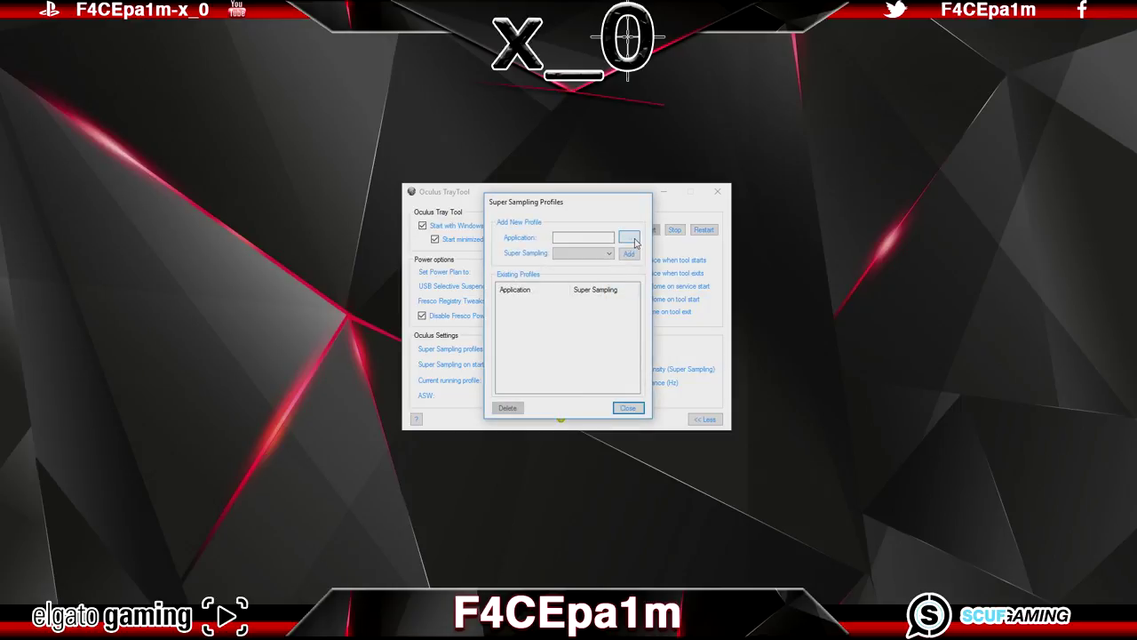
left_click(629, 238)
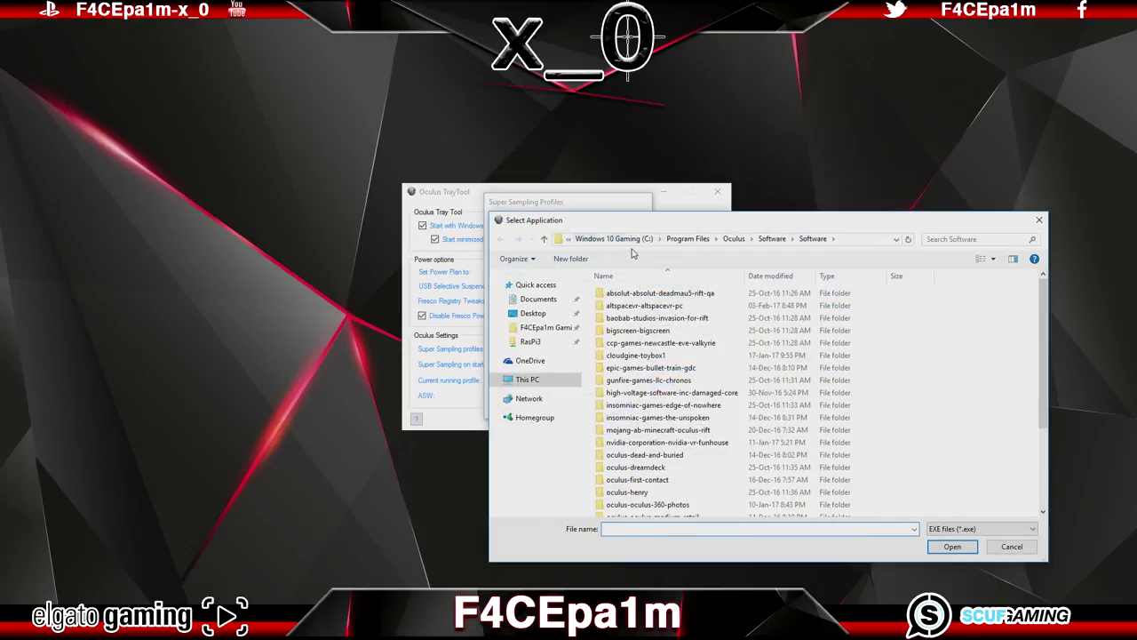
double_click(629, 329)
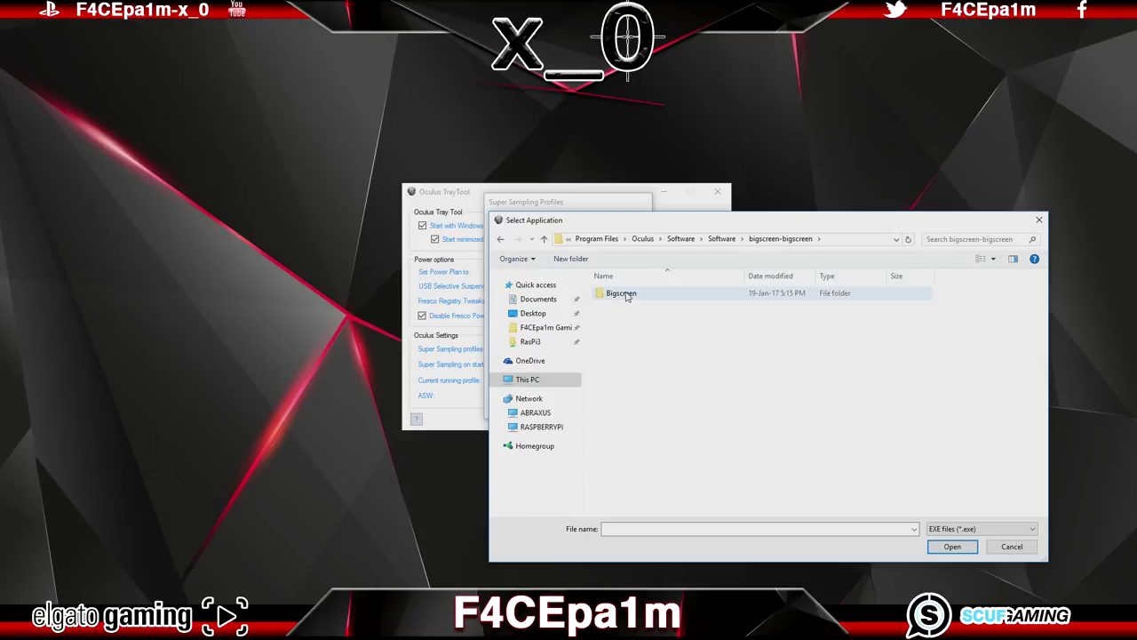
double_click(628, 294)
left_click(625, 318)
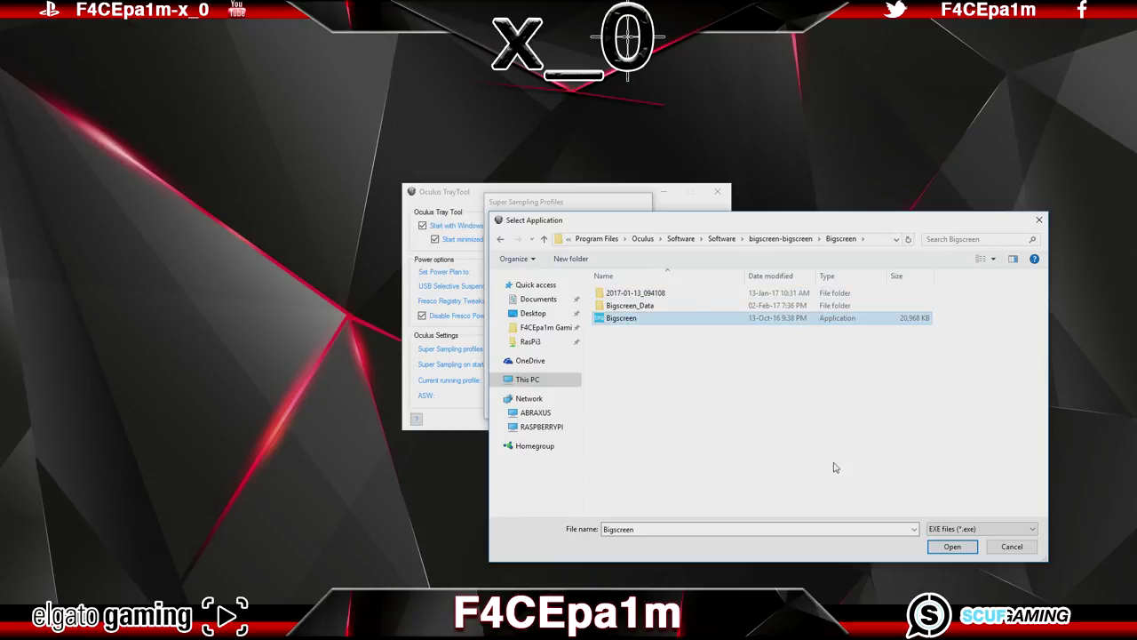
left_click(953, 547)
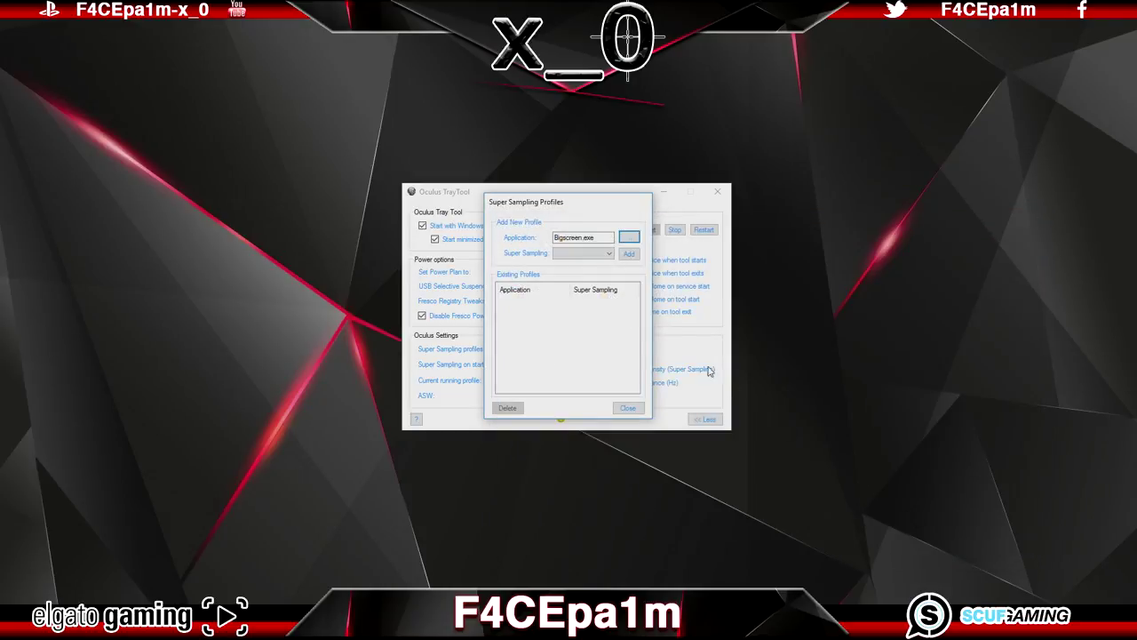
Add the Bigscreen profile with super sampling 1.8 and close the profiles dialog
left_click(609, 254)
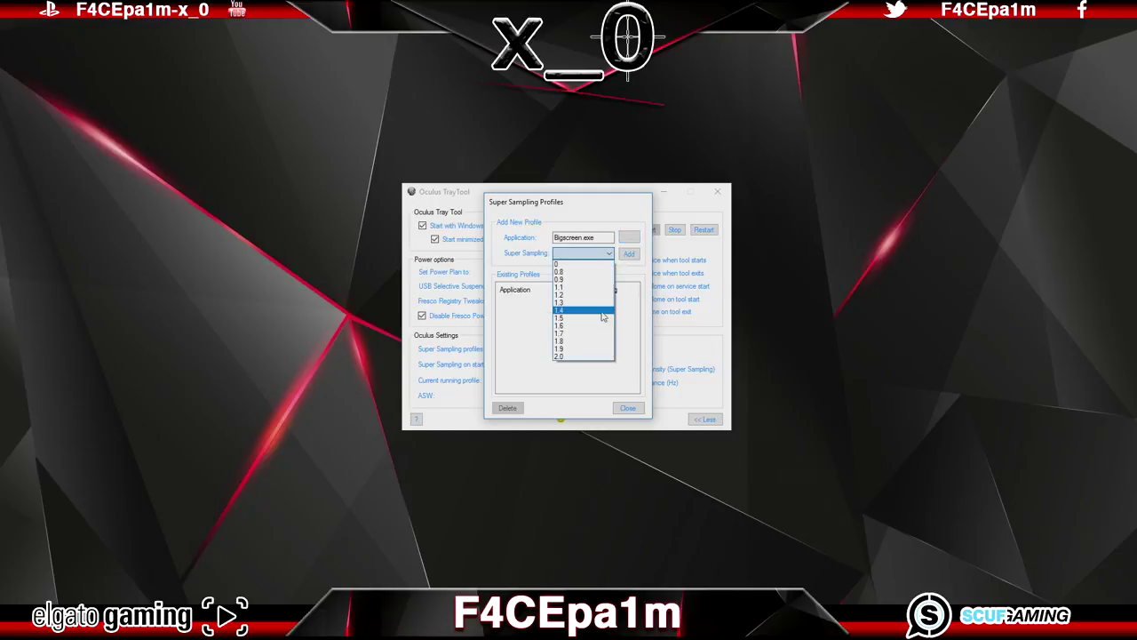
left_click(599, 342)
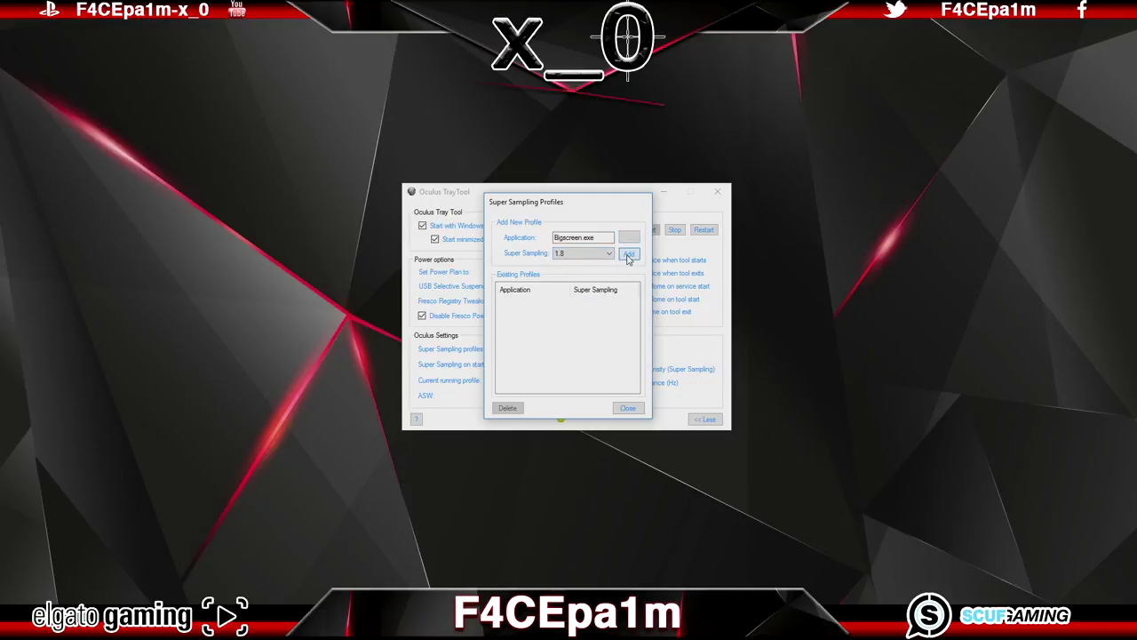
left_click(629, 255)
left_click(593, 303)
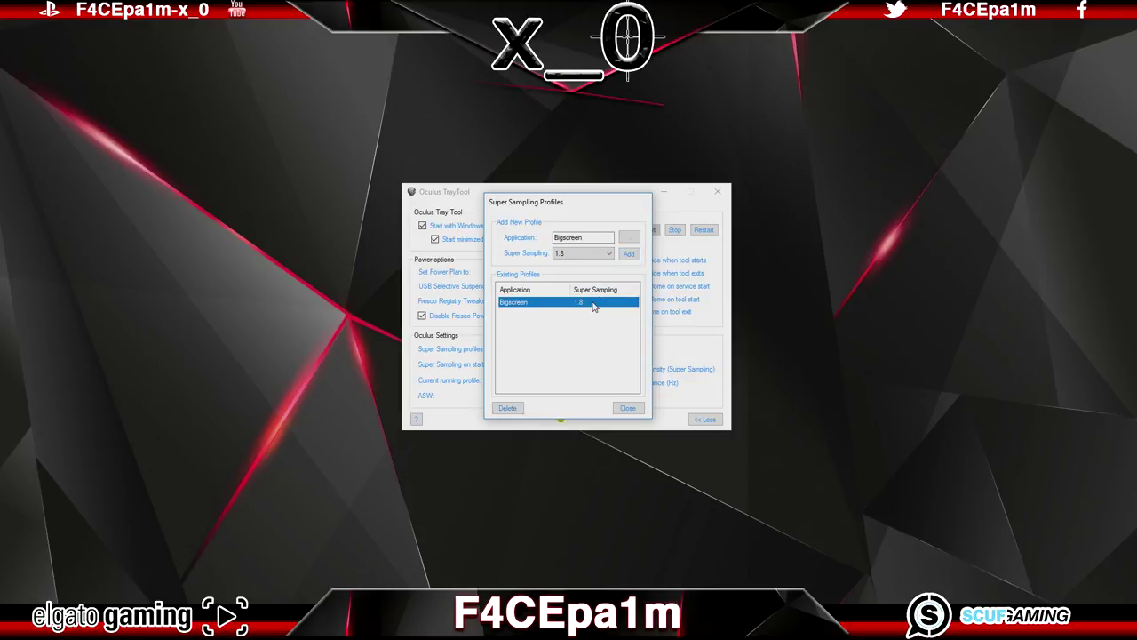
left_click(638, 410)
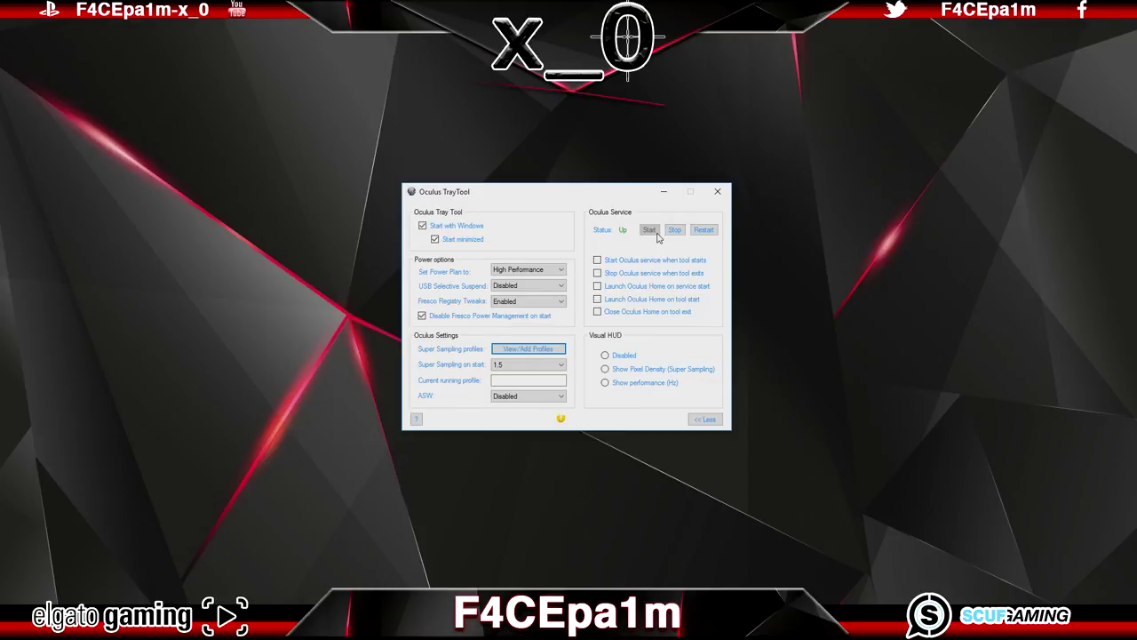
Locate the OVR Service Launcher process in Task Manager, then stop the Oculus service from Oculus TrayTool and minimize Task Manager
key("super+x")
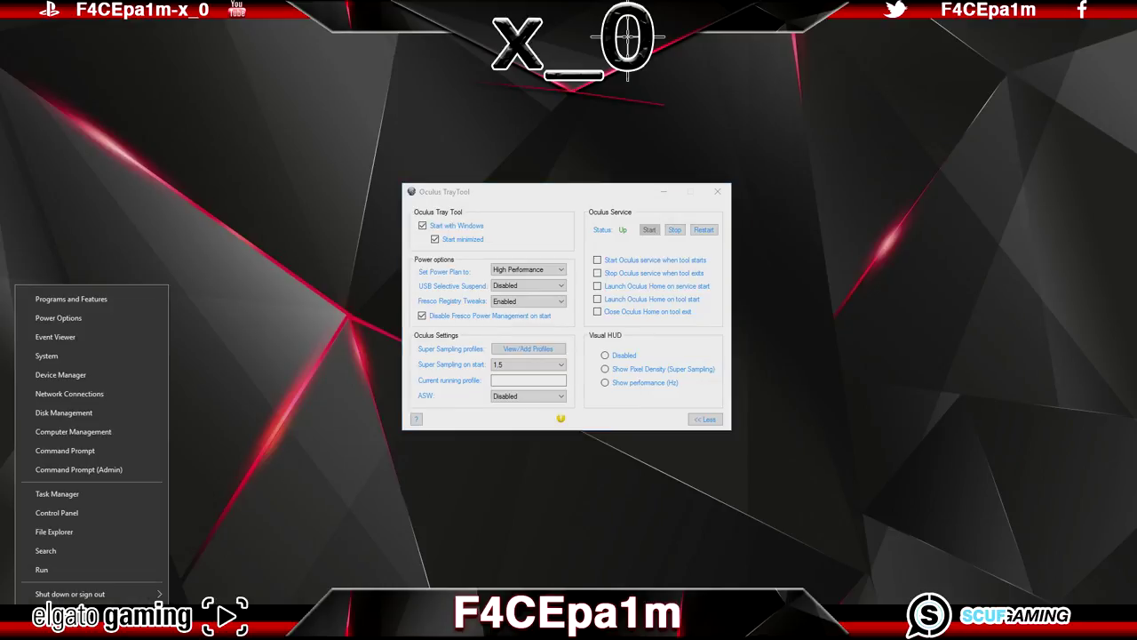
left_click(71, 494)
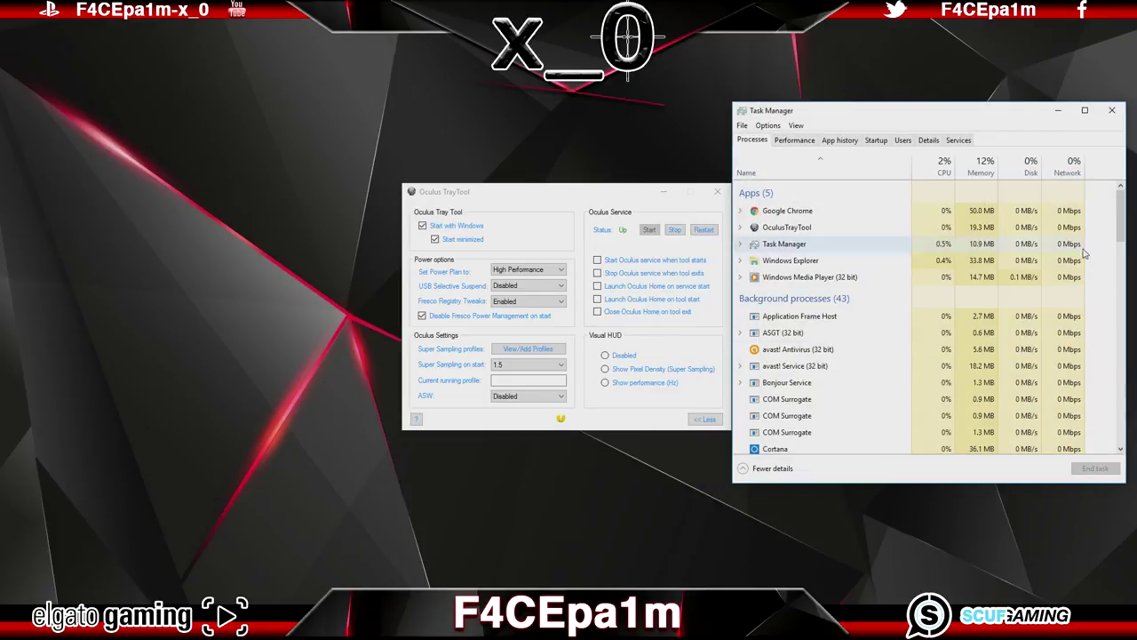
left_click_drag(1120, 229, 1120, 351)
left_click(831, 212)
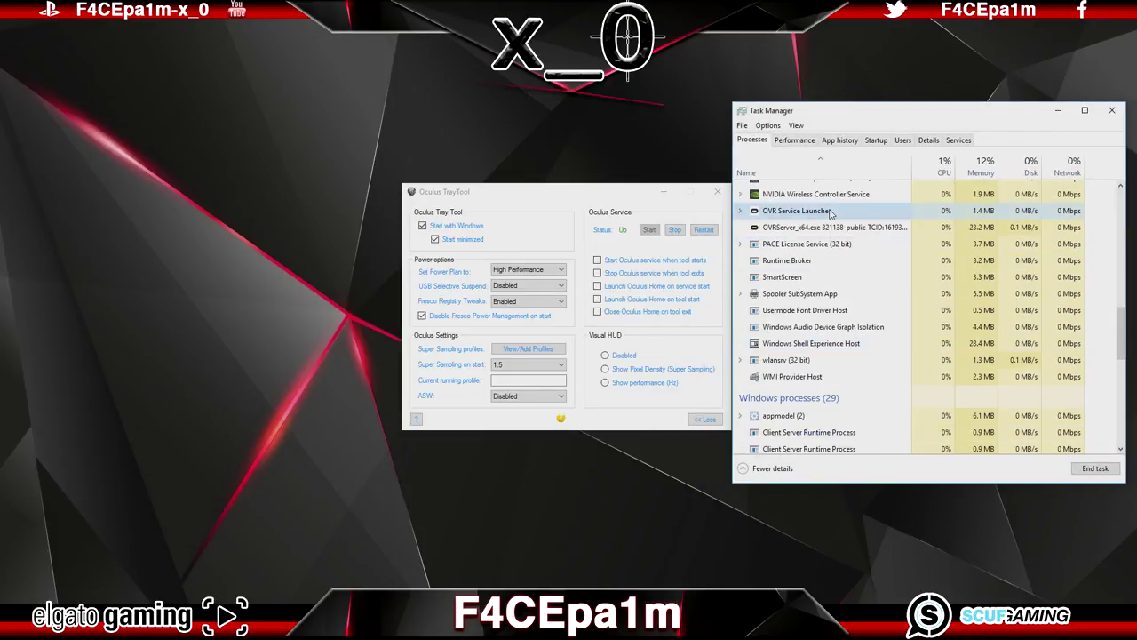
left_click(678, 231)
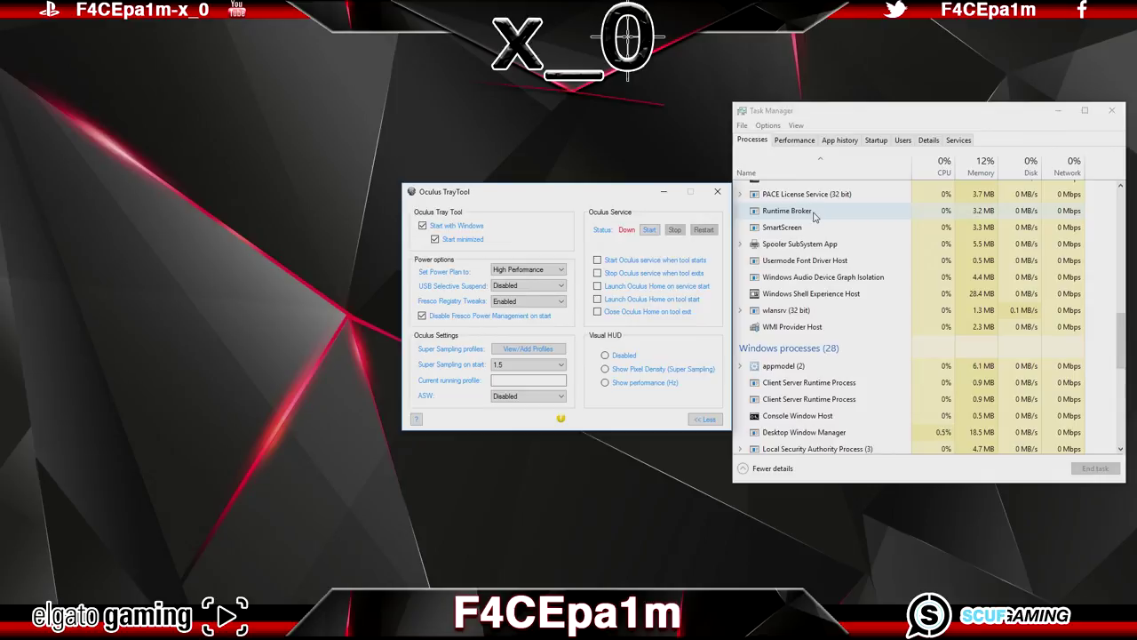
left_click(1058, 112)
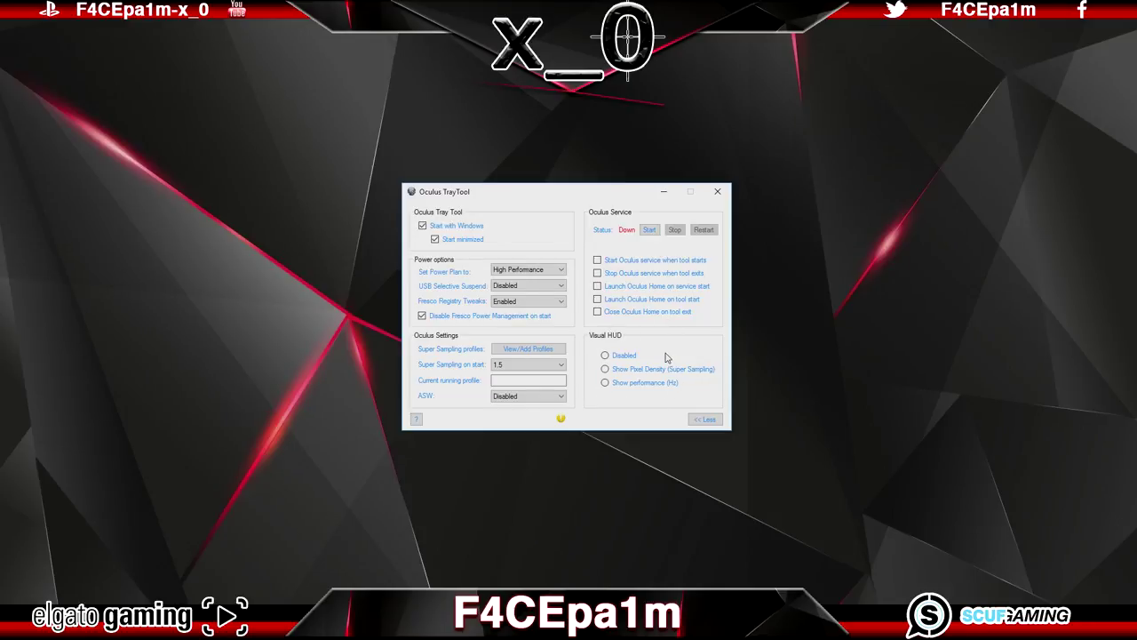
Switch the Visual HUD to Show Pixel Density (Super Sampling), and finally to Show performance (Hz)
left_click(606, 369)
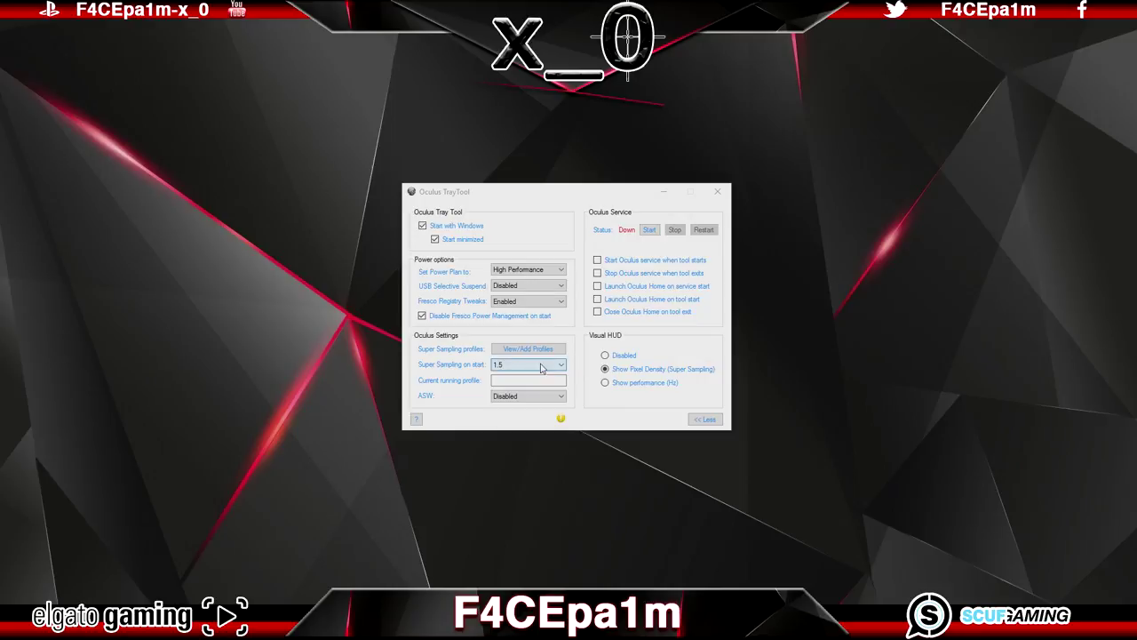
left_click(605, 384)
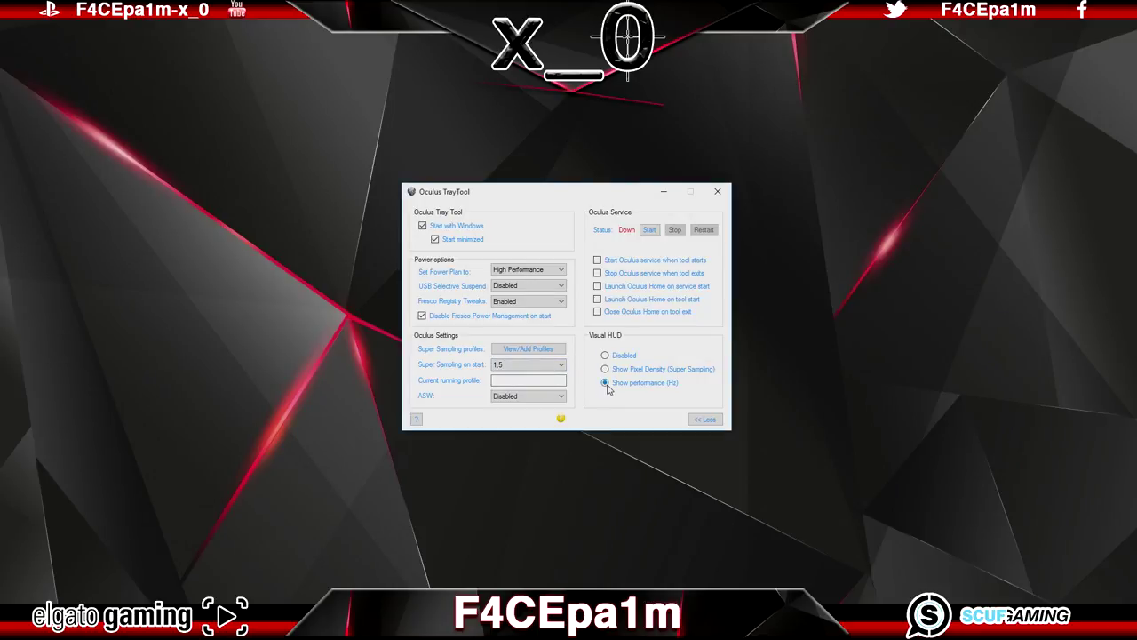